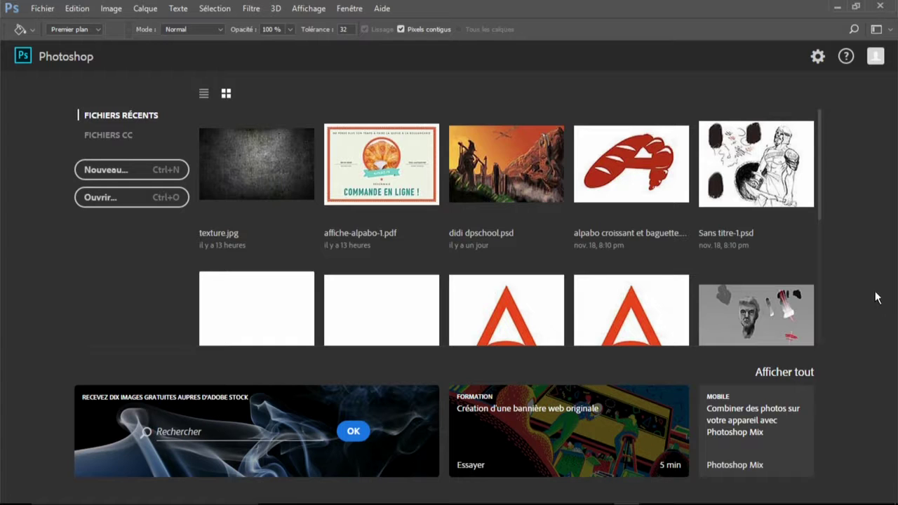
- Open the Fichier menu from the Photoshop start screen
click(47, 9)
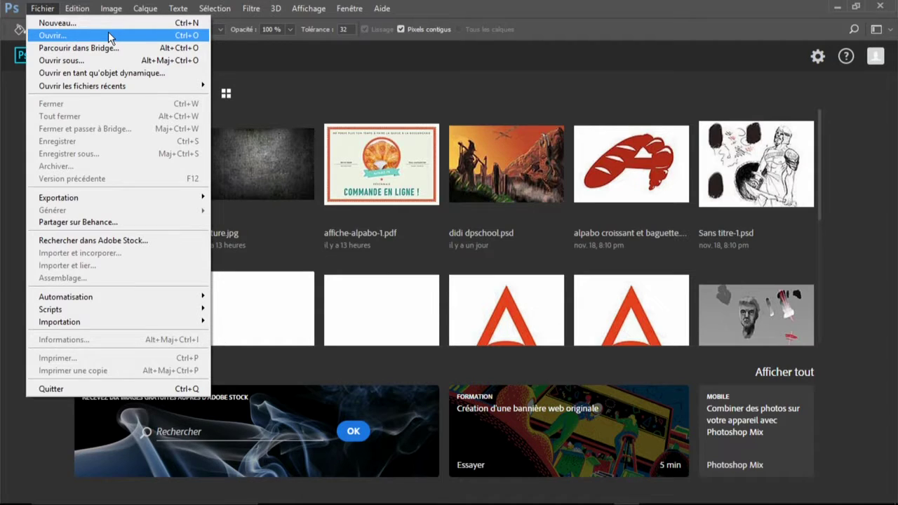
- Open DSC_3186.JPG from the Images folder, then collapse the side panels for a wider canvas
click(108, 33)
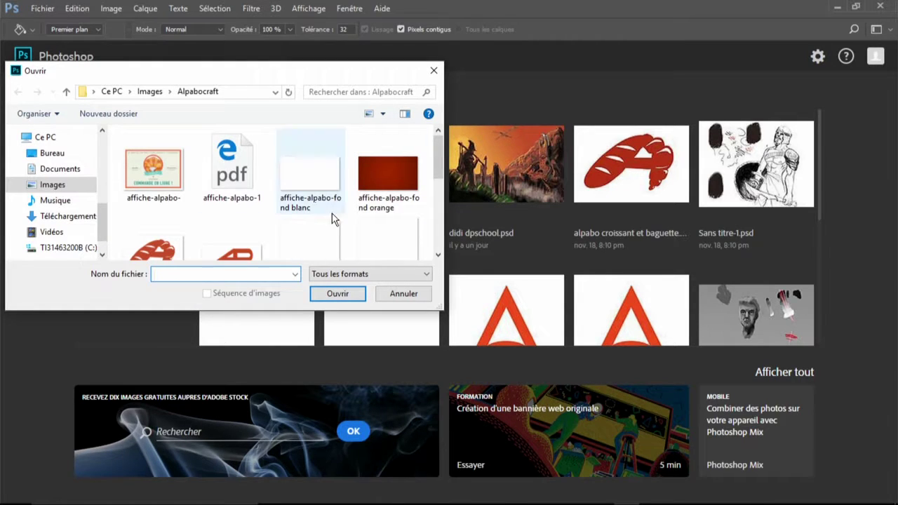
scroll(331, 213, down, 1)
click(52, 184)
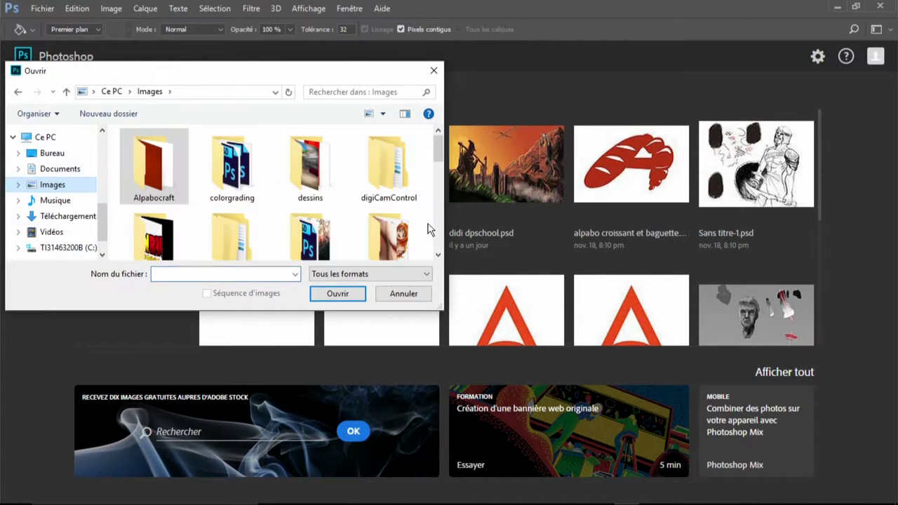
scroll(309, 203, down, 1)
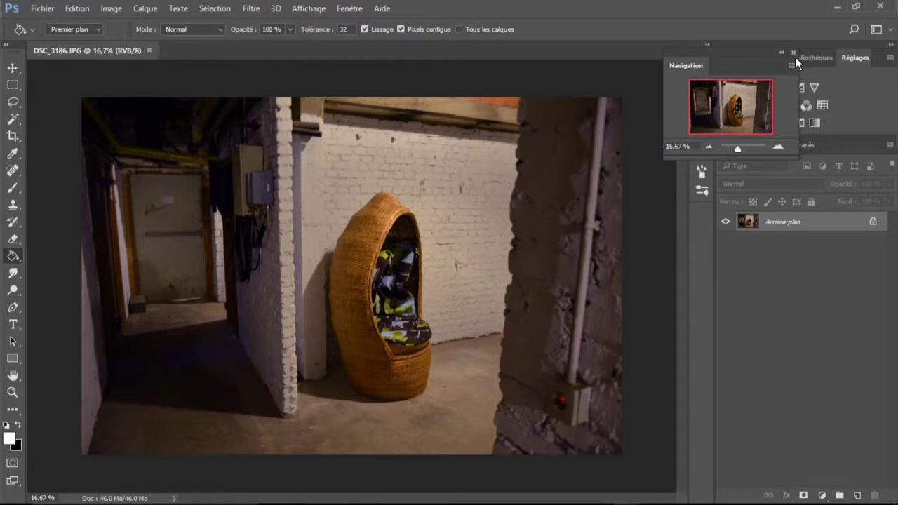
click(794, 55)
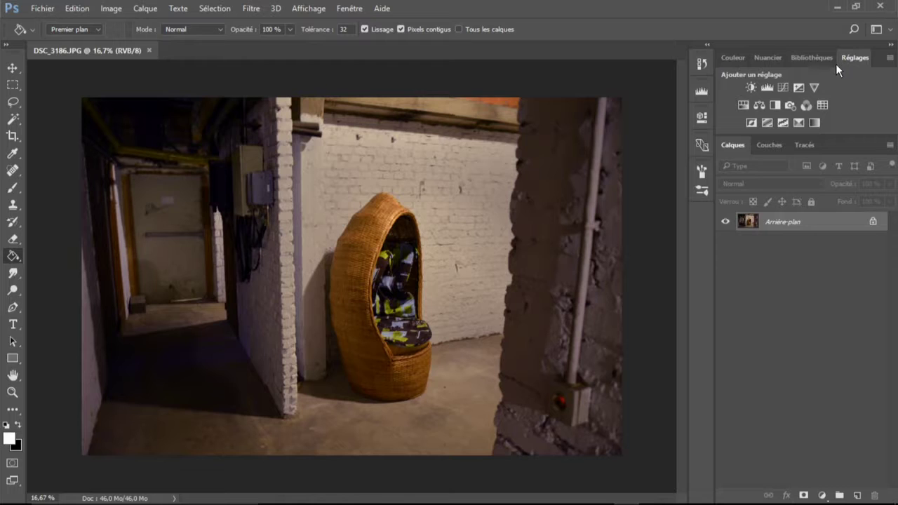
click(890, 44)
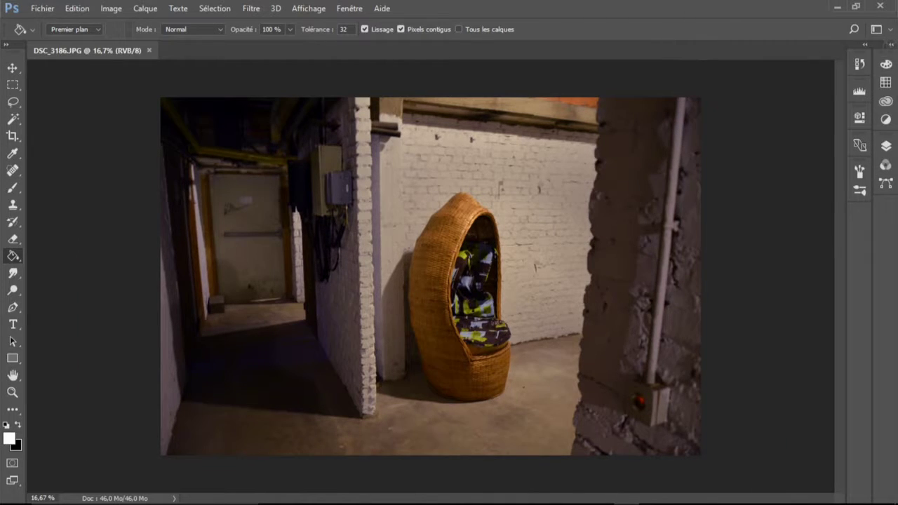
- Add a Curves layer and Alt-preview black-point clipping, raising the black input to 6
click(886, 45)
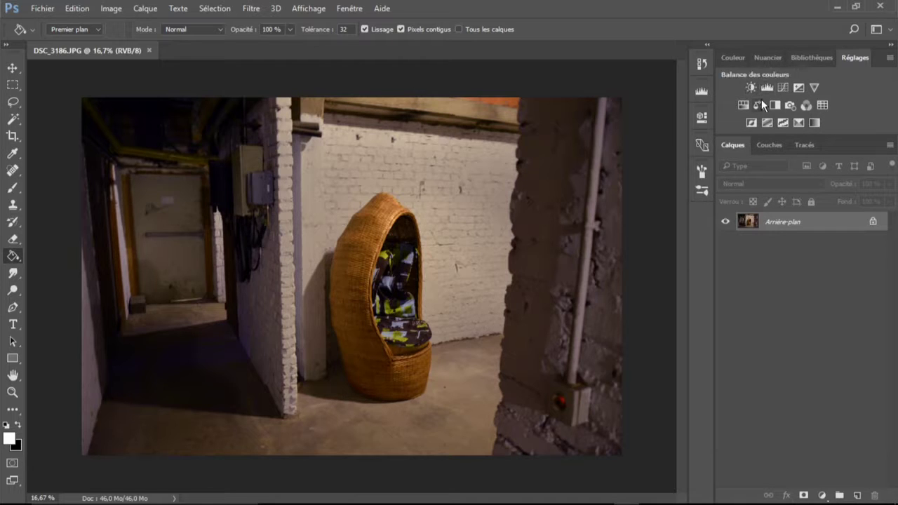
click(781, 84)
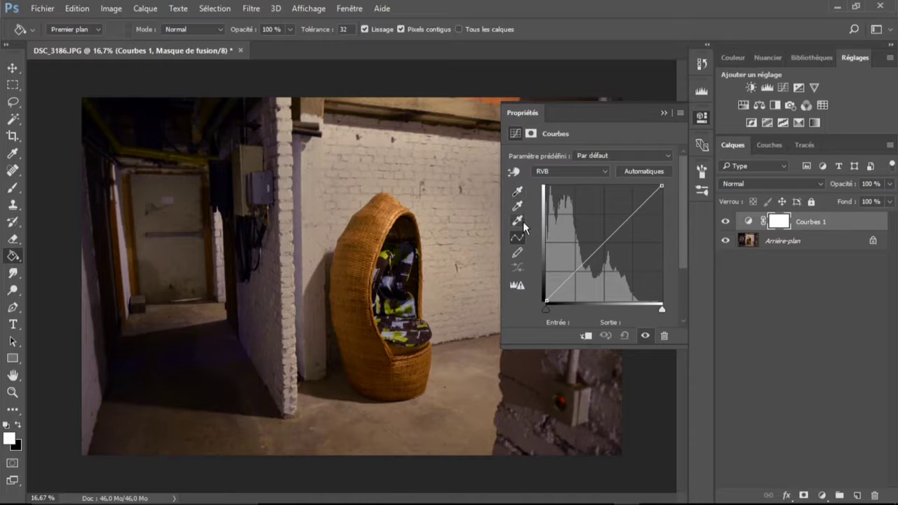
click(517, 193)
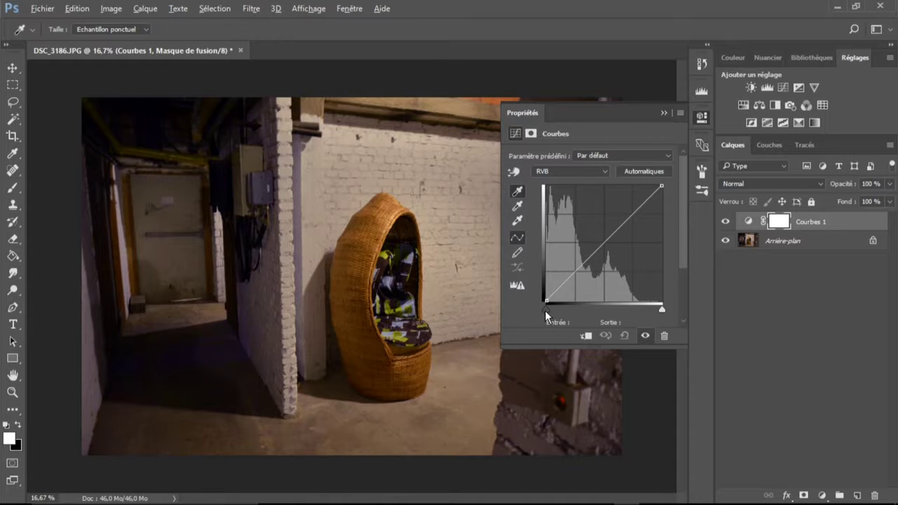
drag(546, 309, 545, 314)
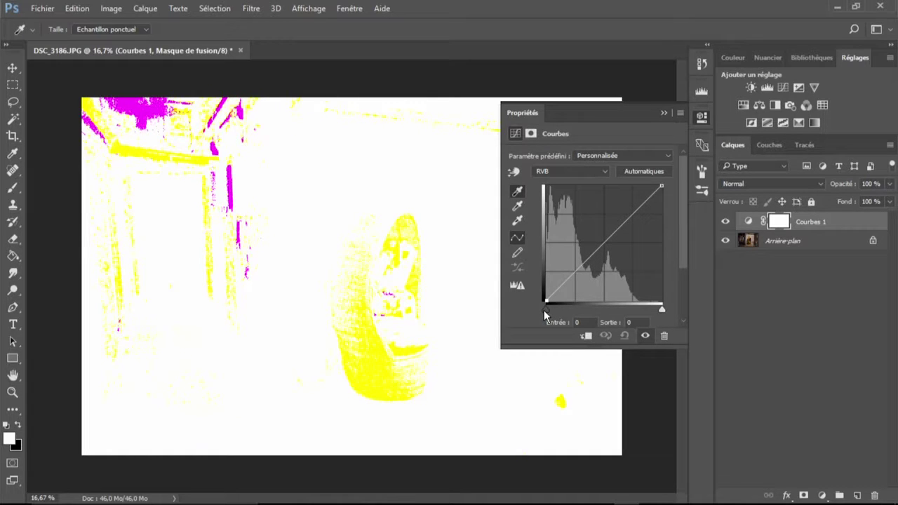
drag(545, 315, 550, 317)
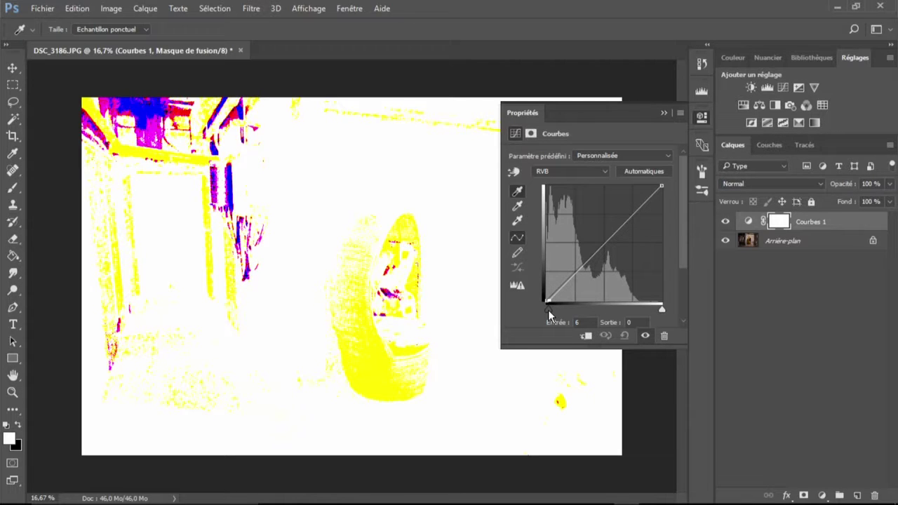
- Try black-point inputs of 10 and 6, then reset Entrée to 0 and widen the panel
drag(549, 315, 551, 317)
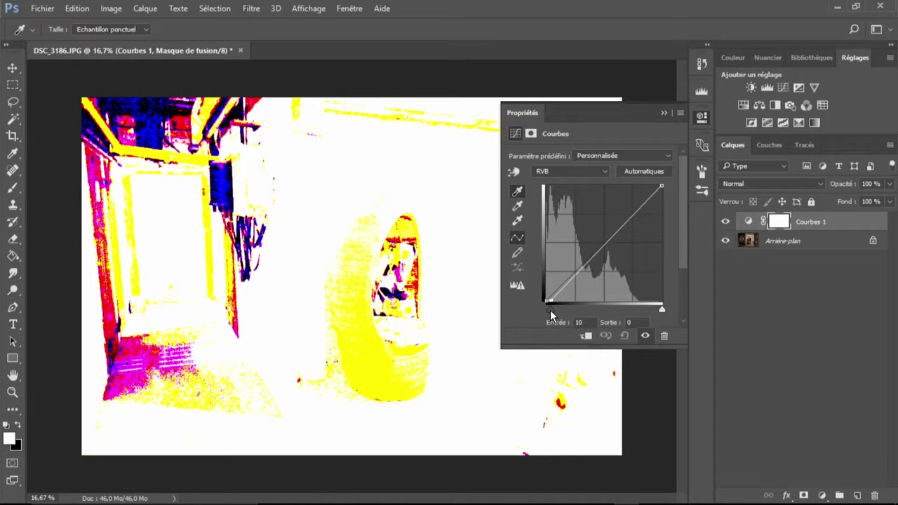
drag(551, 317, 551, 319)
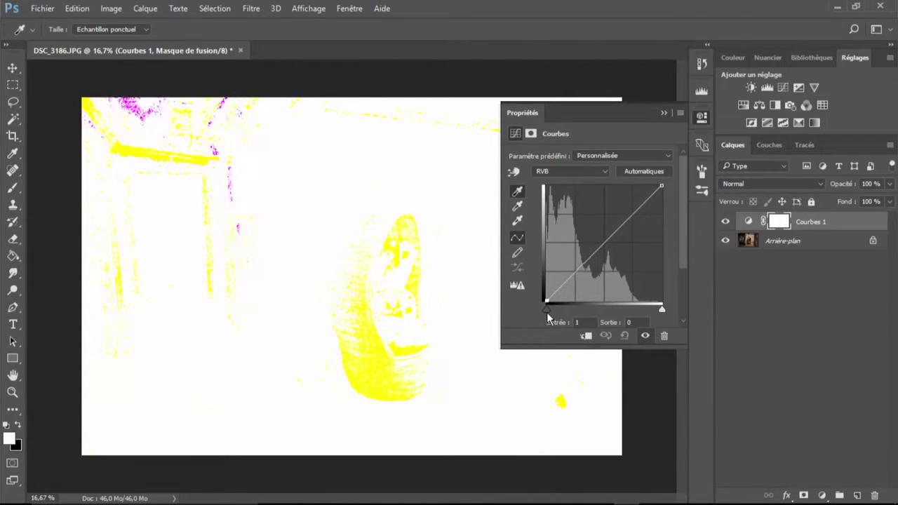
drag(552, 320, 548, 317)
key(alt)
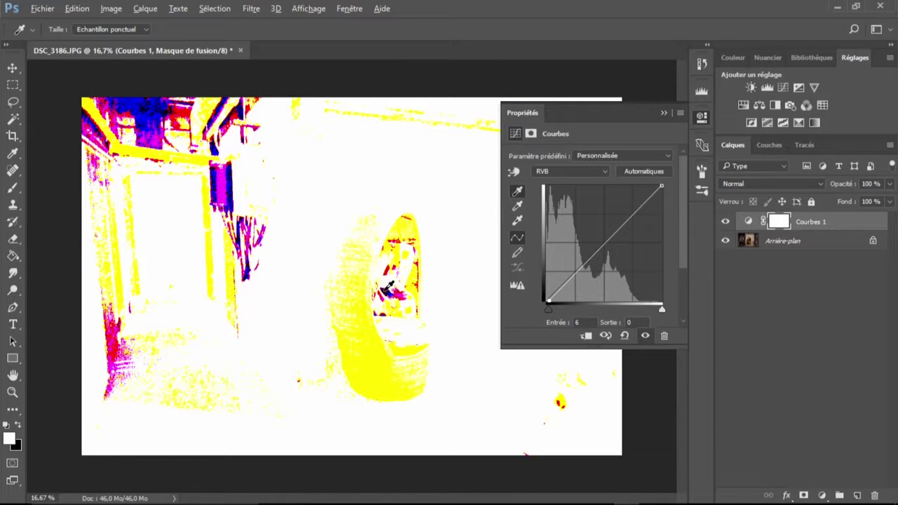
click(387, 286)
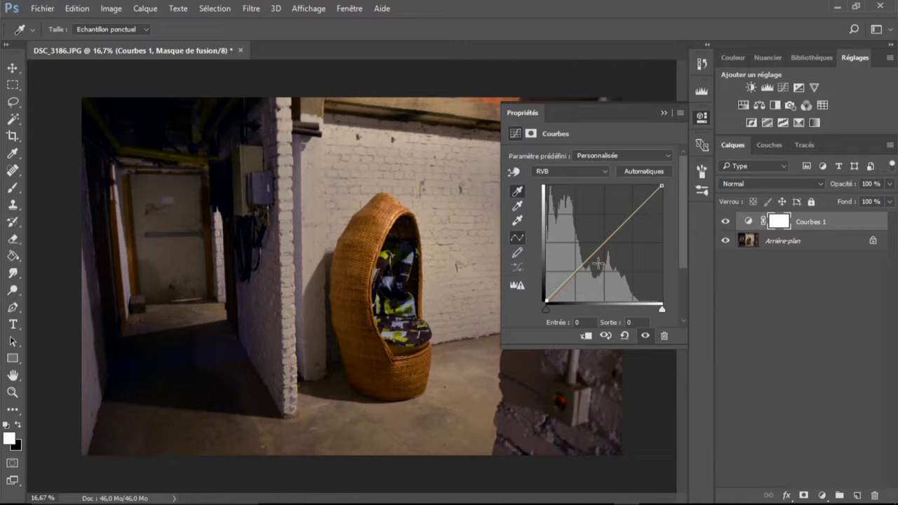
drag(500, 227, 339, 219)
- Resize the Curves panel and set per-channel white points so the brick walls look neutral white
drag(533, 347, 536, 416)
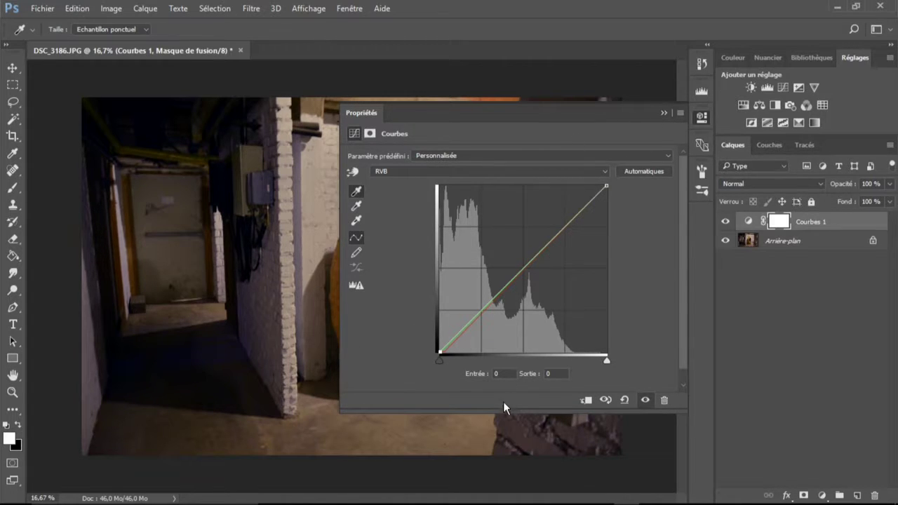
drag(502, 411, 482, 342)
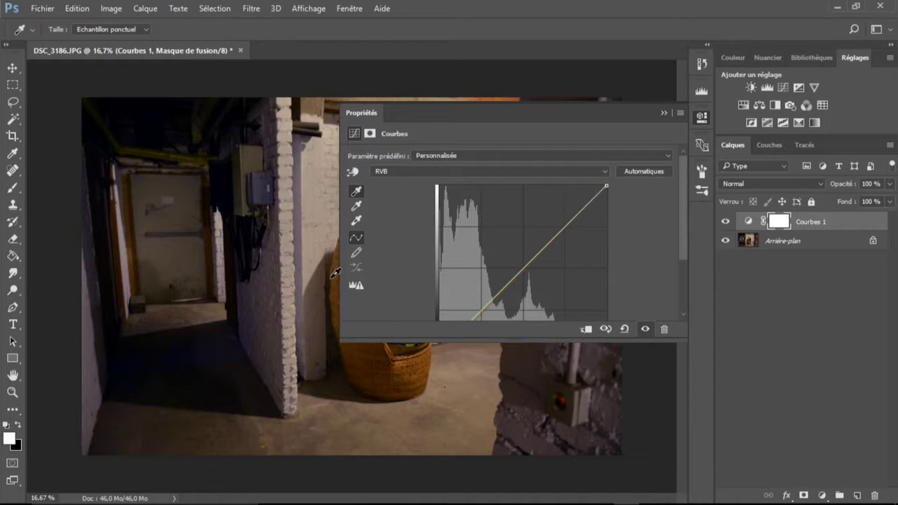
drag(335, 274, 465, 297)
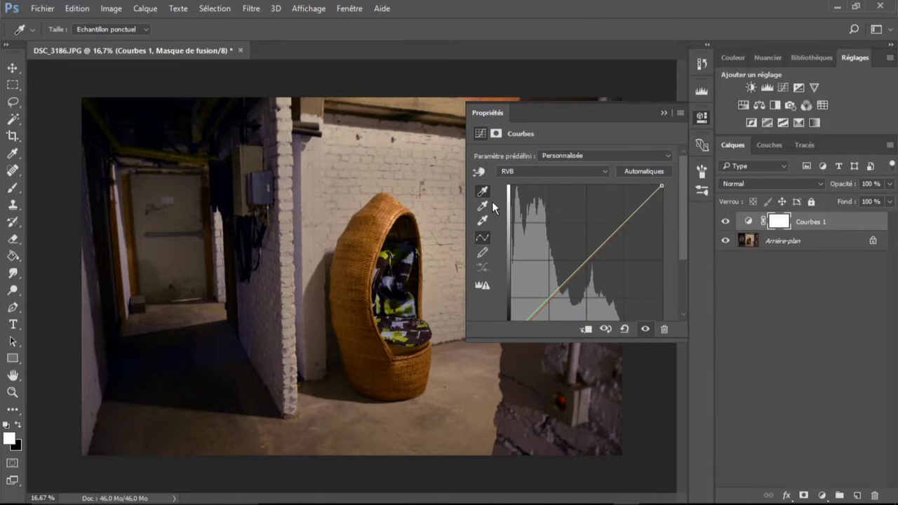
click(482, 221)
mouse_move(684, 223)
mouse_down()
mouse_move(684, 265)
mouse_move(630, 254)
mouse_move(603, 261)
mouse_up()
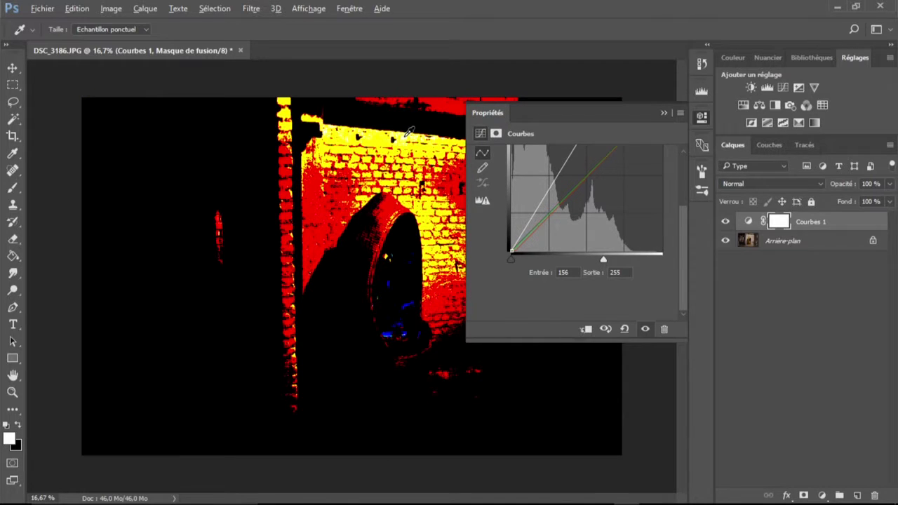
key(ctrl+z)
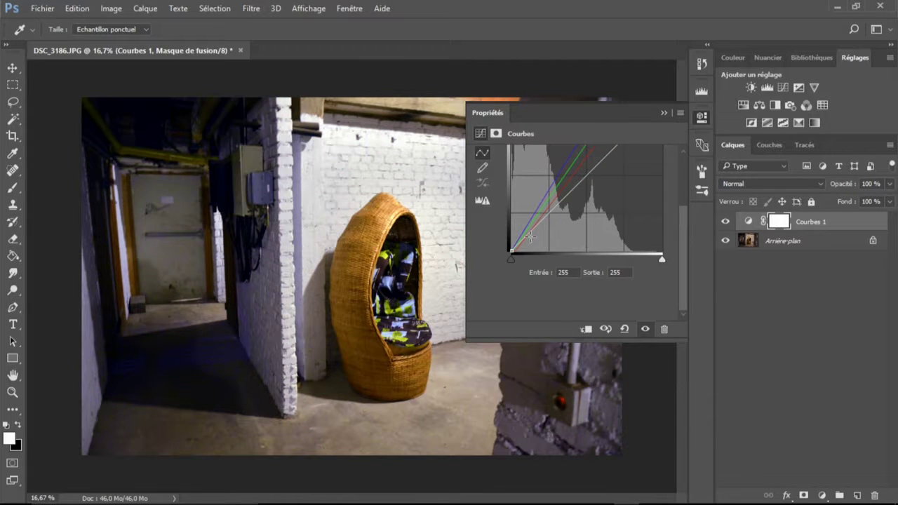
click(660, 113)
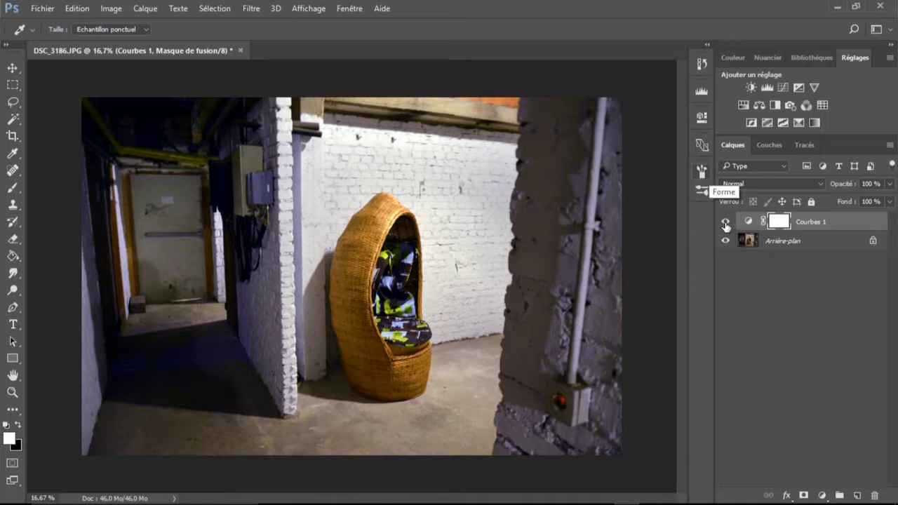
click(725, 222)
click(725, 221)
click(725, 222)
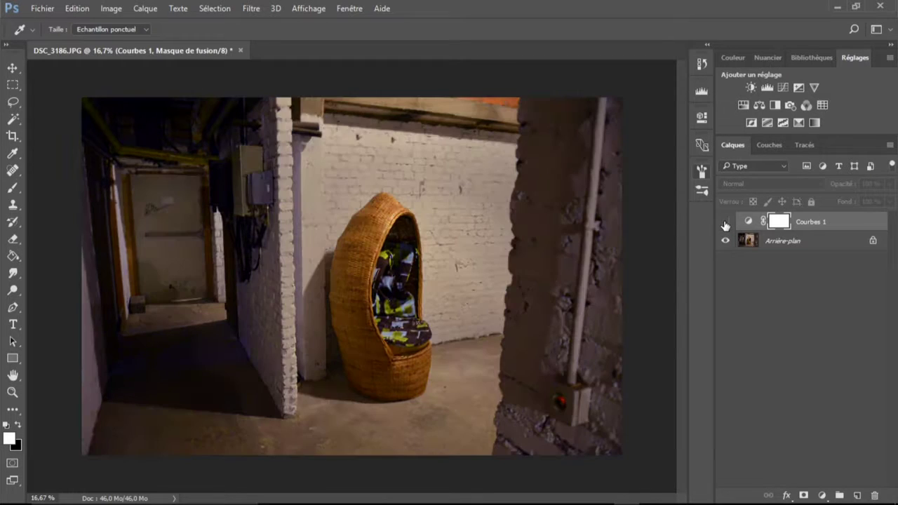
click(725, 221)
click(725, 222)
click(725, 221)
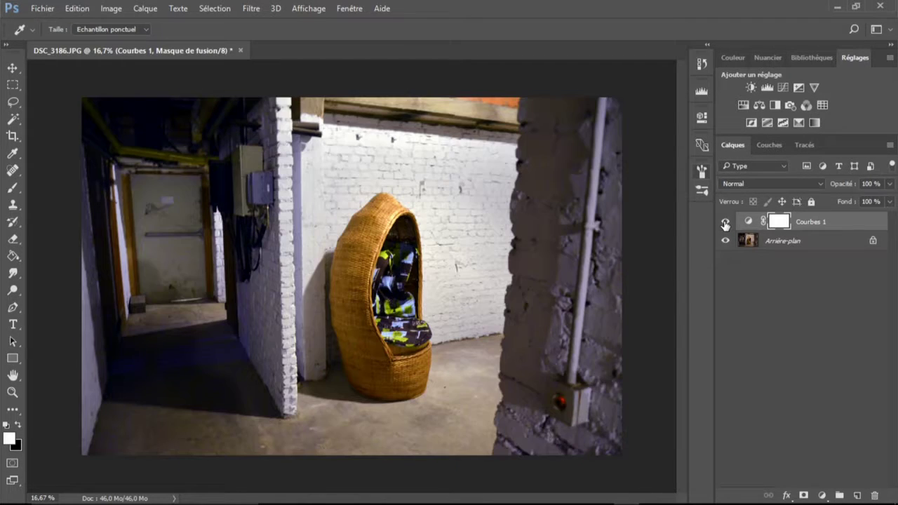
click(725, 222)
click(725, 221)
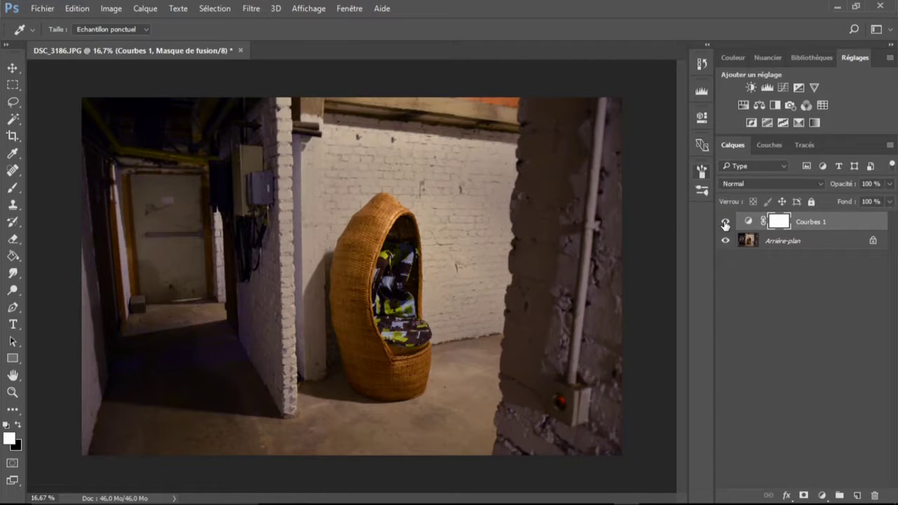
click(725, 222)
click(726, 222)
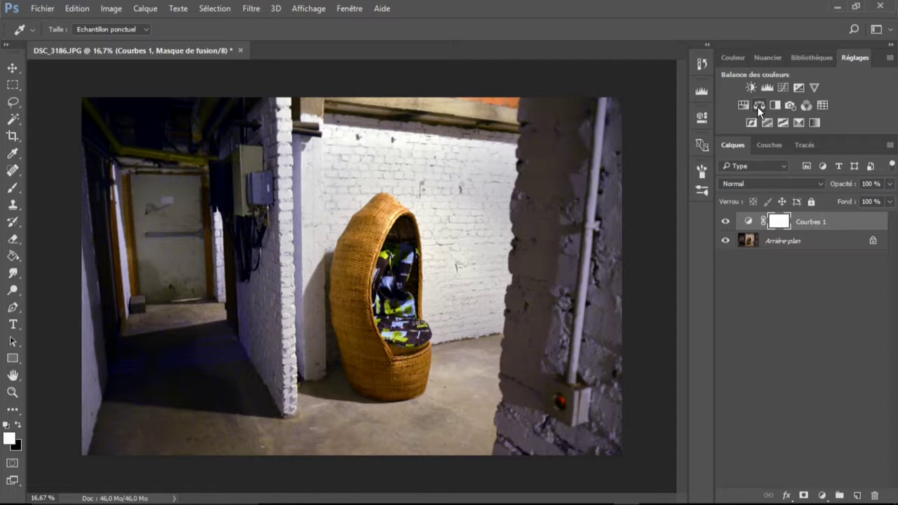
click(783, 87)
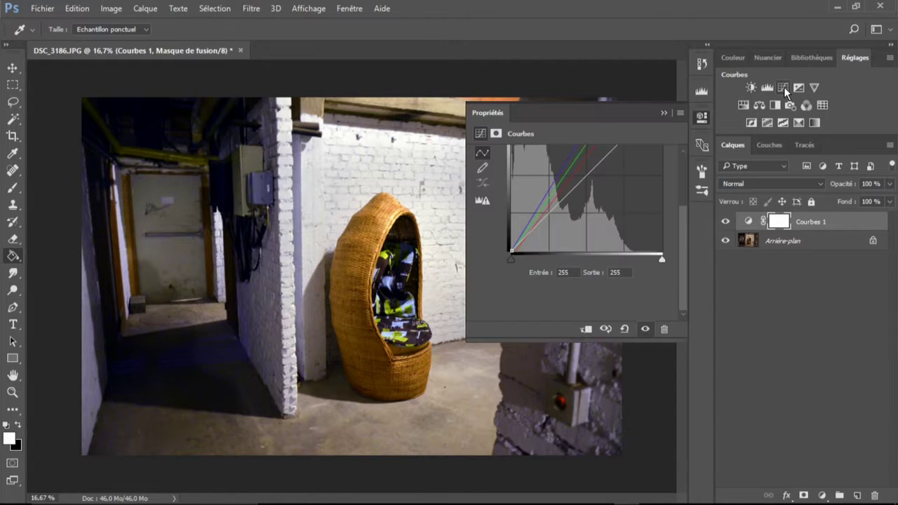
- Give Courbes 2 an S-curve with darker shadows and brighter highlights, compare it, and add a Hue/Saturation layer
key(g)
drag(684, 223, 681, 197)
click(551, 266)
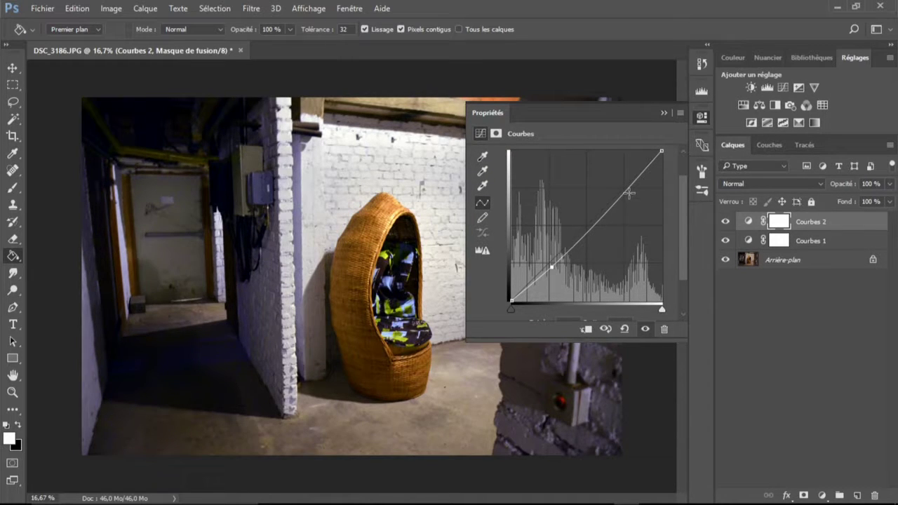
drag(622, 196, 615, 188)
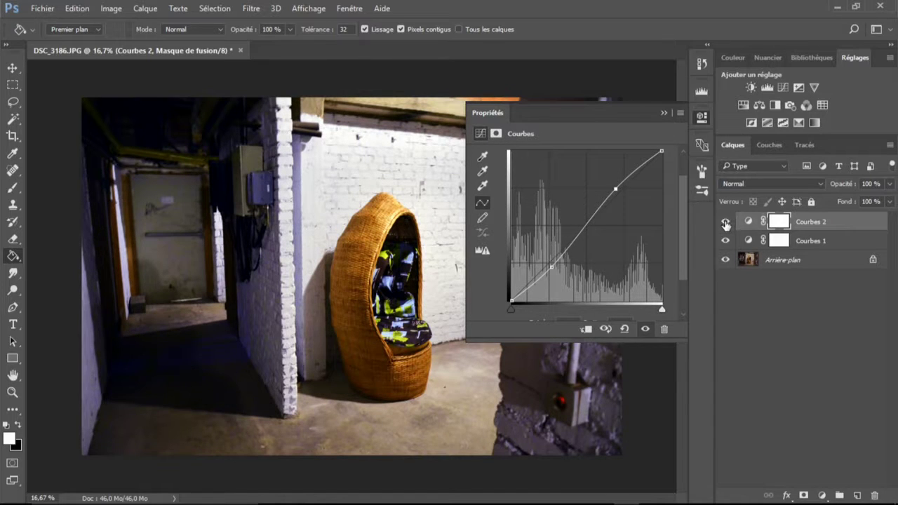
click(726, 222)
click(726, 222)
click(749, 104)
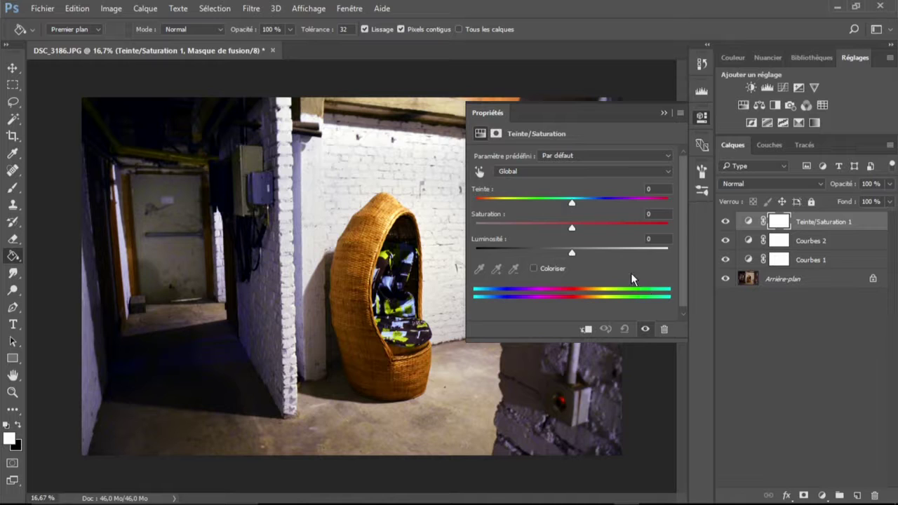
- Lower Teinte/Saturation 1's Saturation to about -42, then deselect the layer
drag(570, 226, 547, 225)
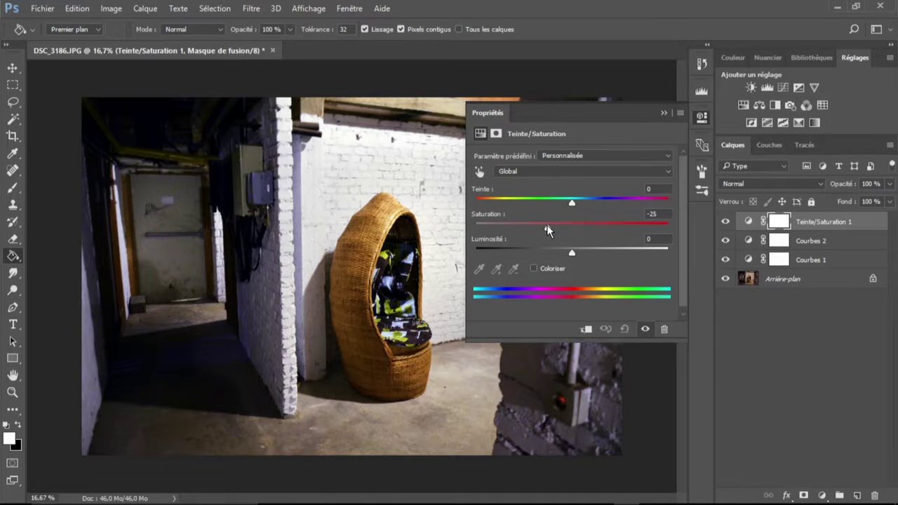
drag(535, 228, 526, 226)
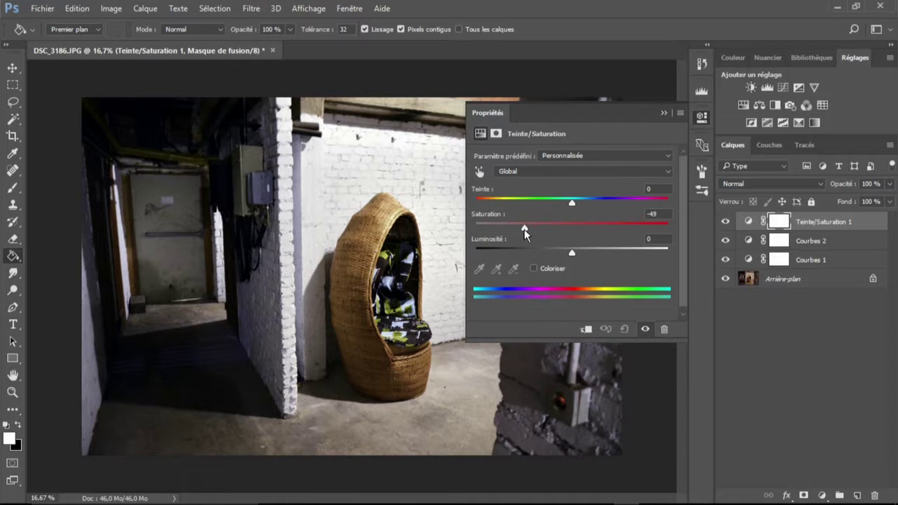
drag(524, 230, 533, 231)
click(829, 325)
- Add Courbes 3 with an RVB S-curve: darker midtones and brighter highlights
click(783, 87)
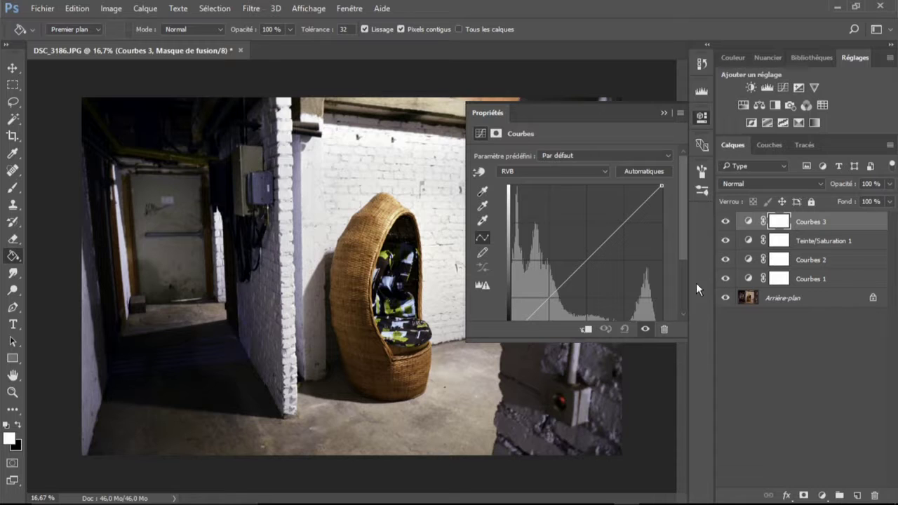
click(588, 271)
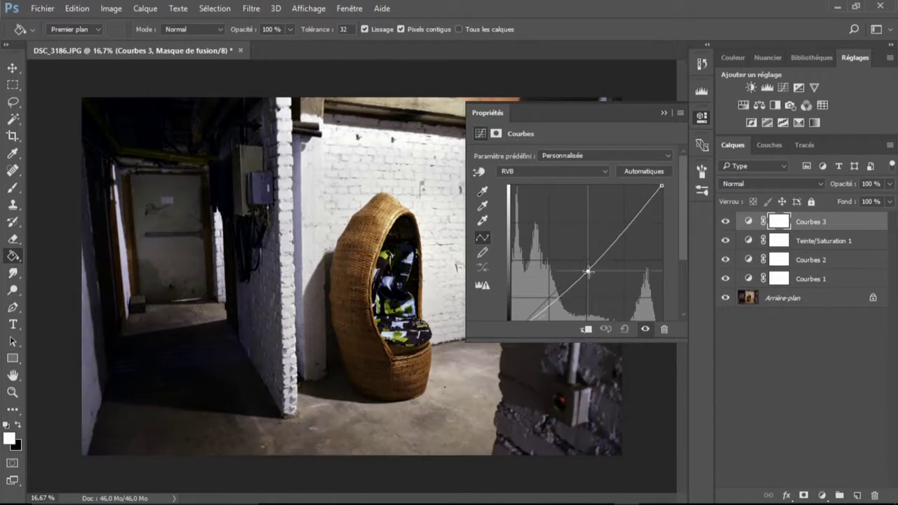
drag(587, 270, 592, 283)
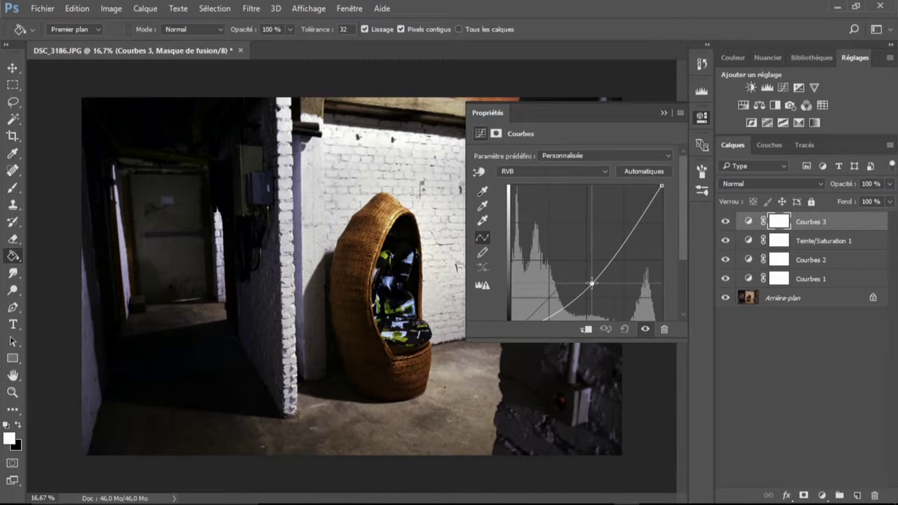
drag(620, 242, 624, 238)
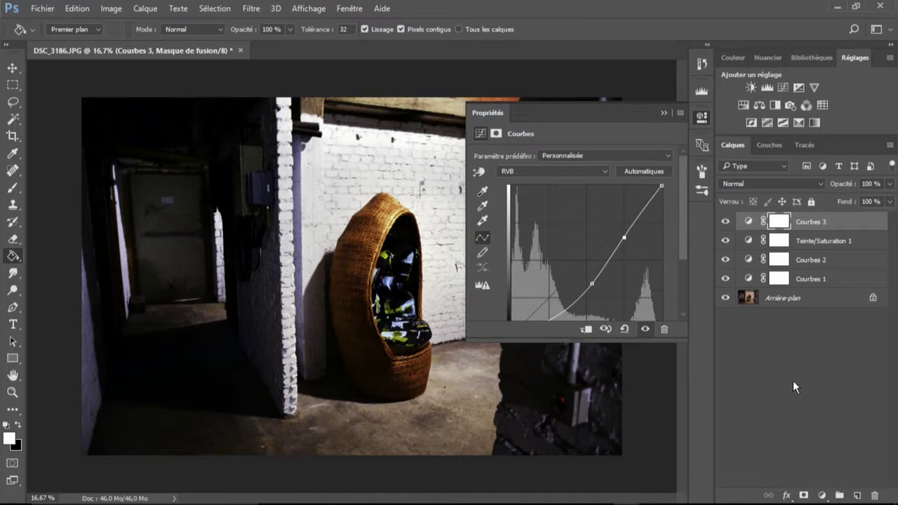
- Lift the Vert channel curve slightly for a subtle green tint, then deselect the layer
click(596, 171)
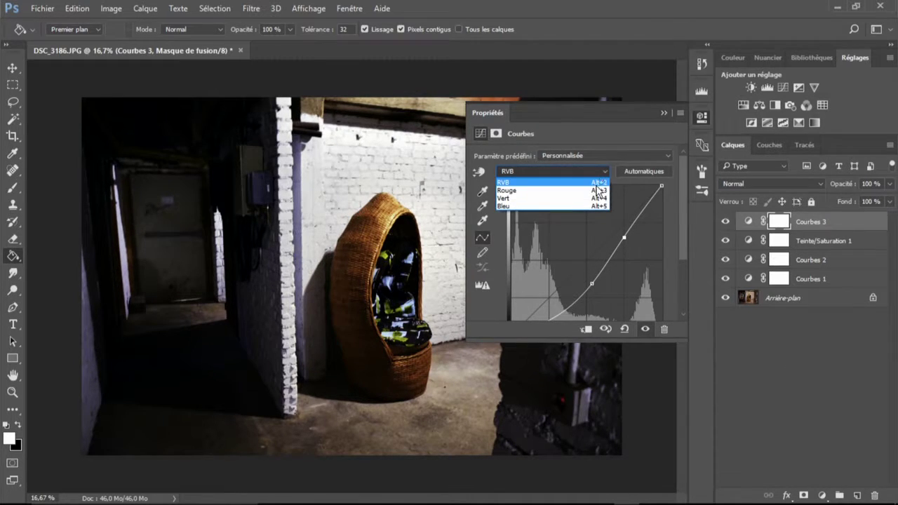
click(555, 198)
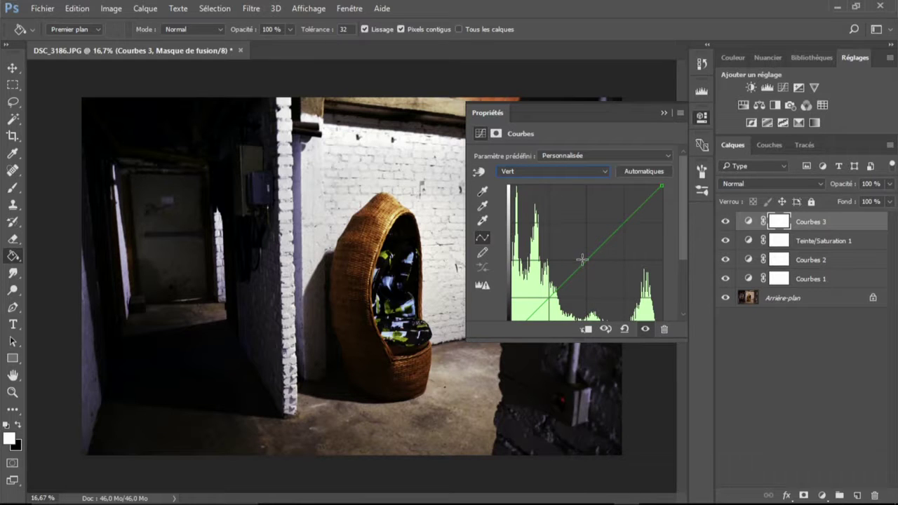
scroll(683, 247, down, 1)
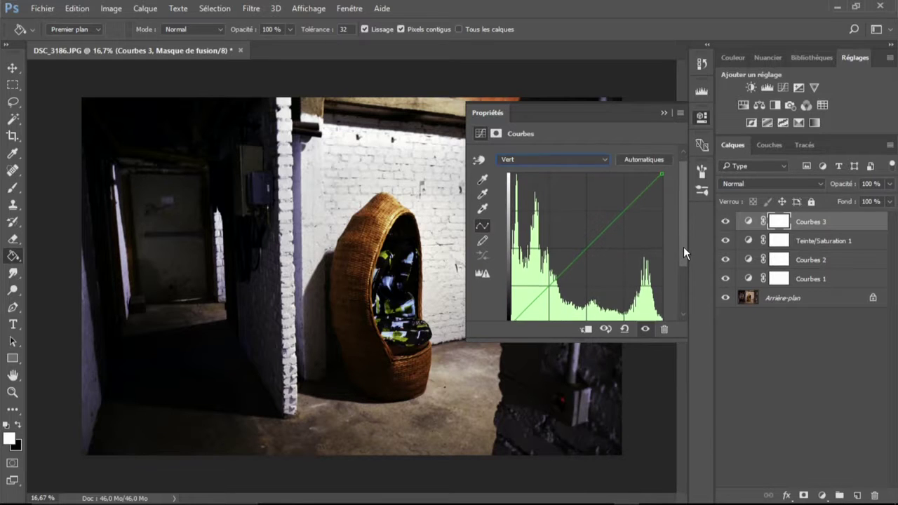
scroll(684, 251, down, 2)
drag(544, 276, 539, 262)
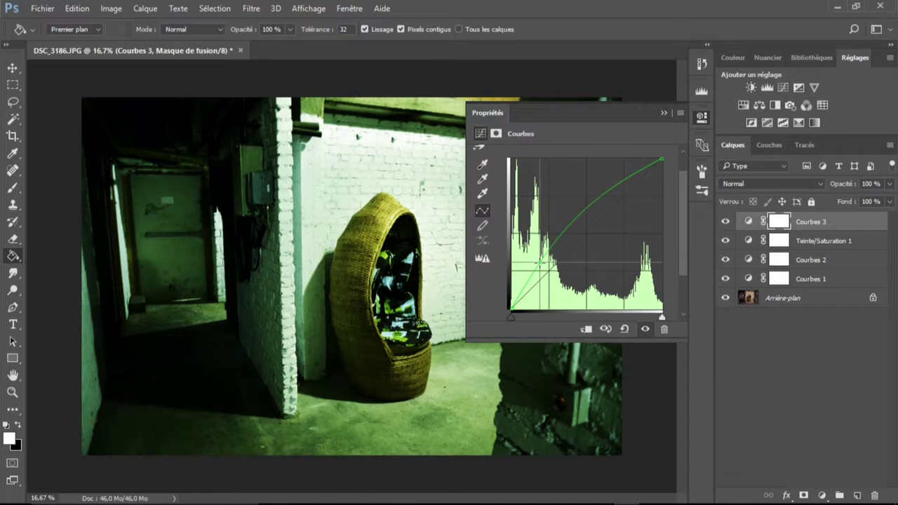
drag(575, 230, 579, 231)
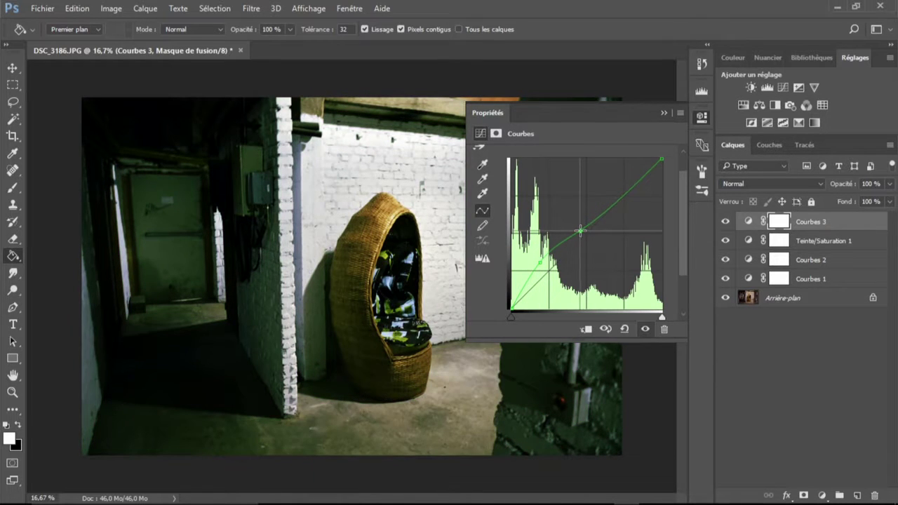
drag(579, 231, 578, 232)
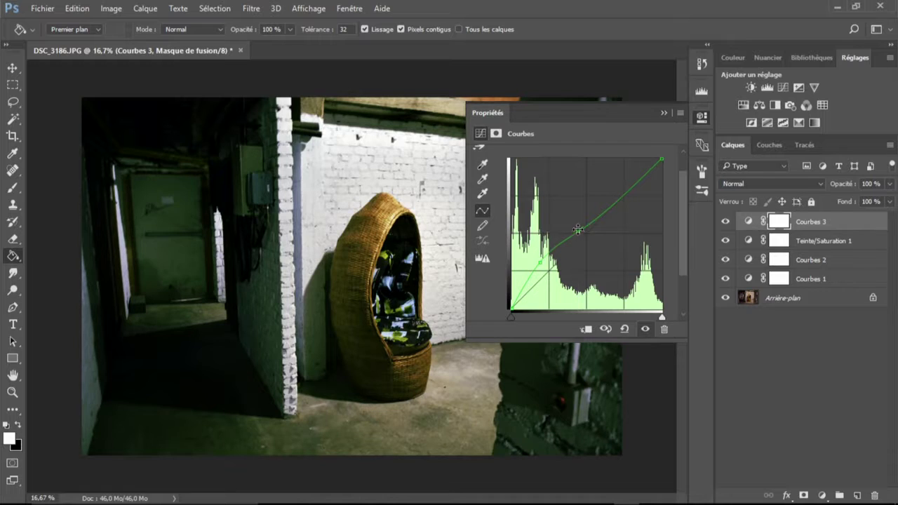
click(793, 337)
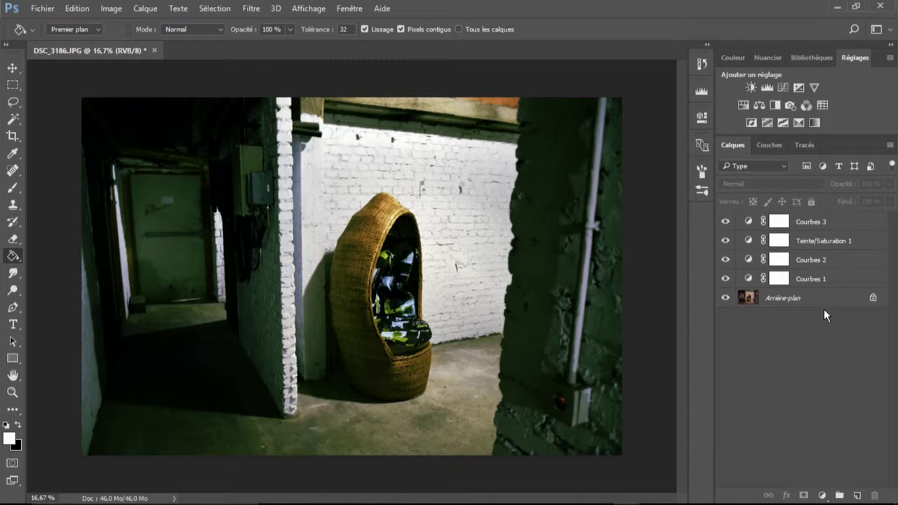